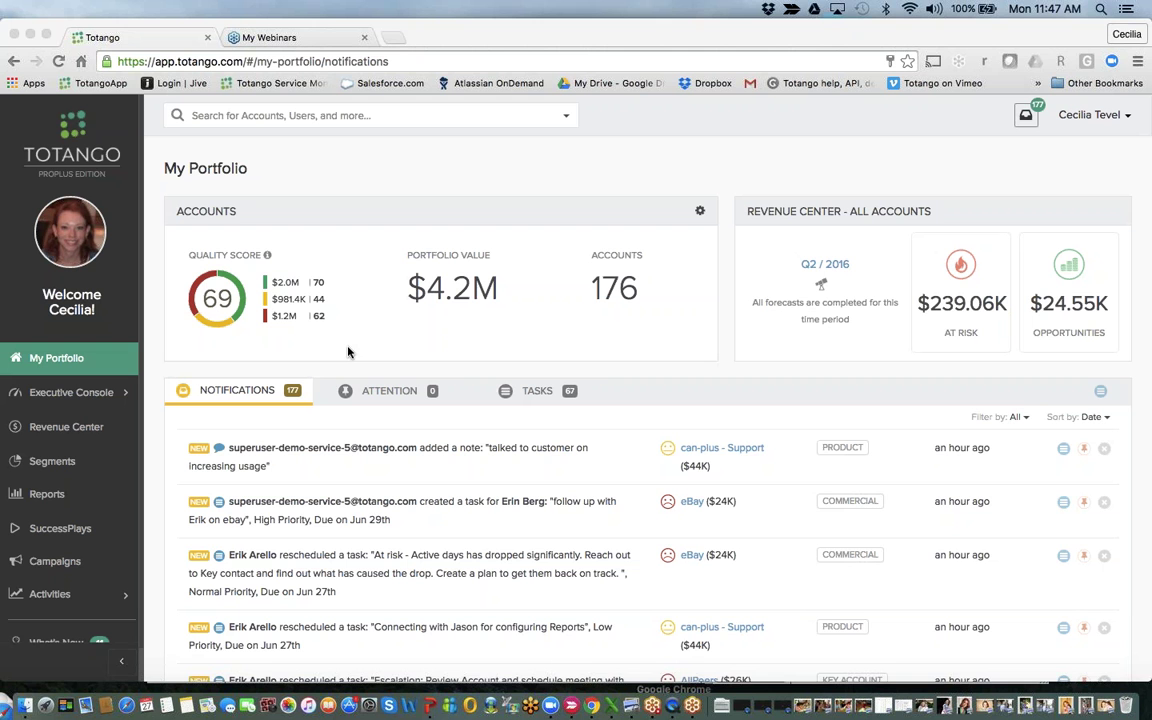
# Step: Open the Revenue Center and review its setup options from financial year to dashboard filters, leaving the setup without saving
pyautogui.click(61, 433)
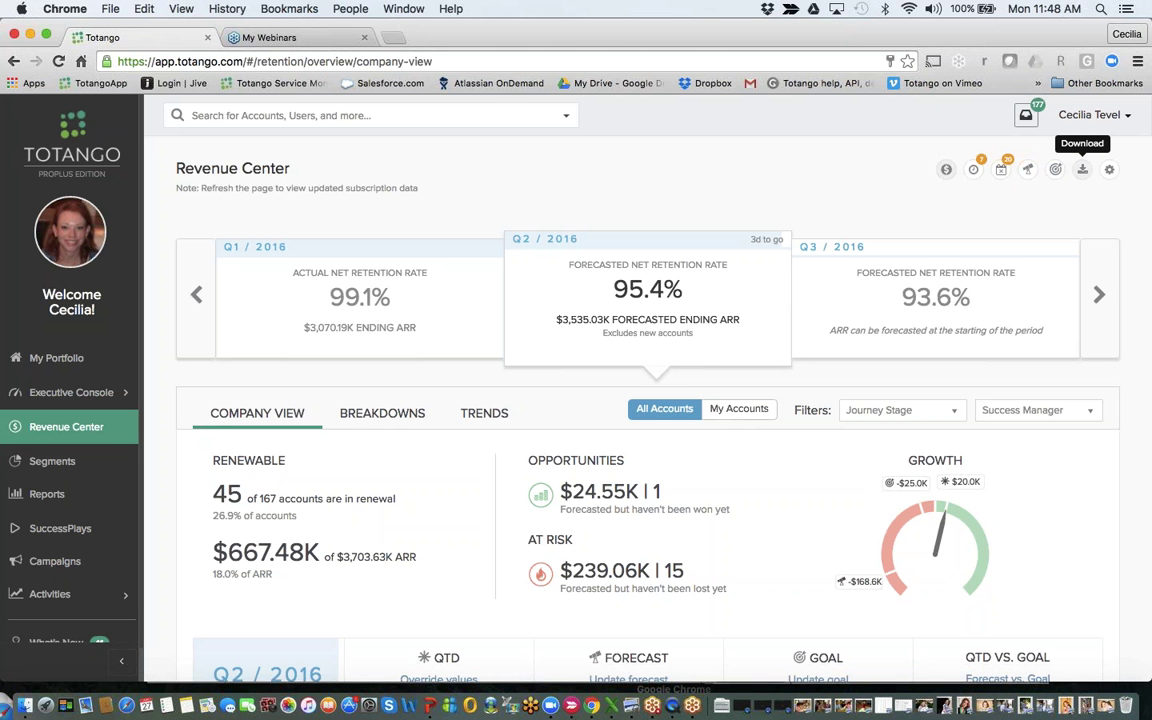
pyautogui.click(1110, 171)
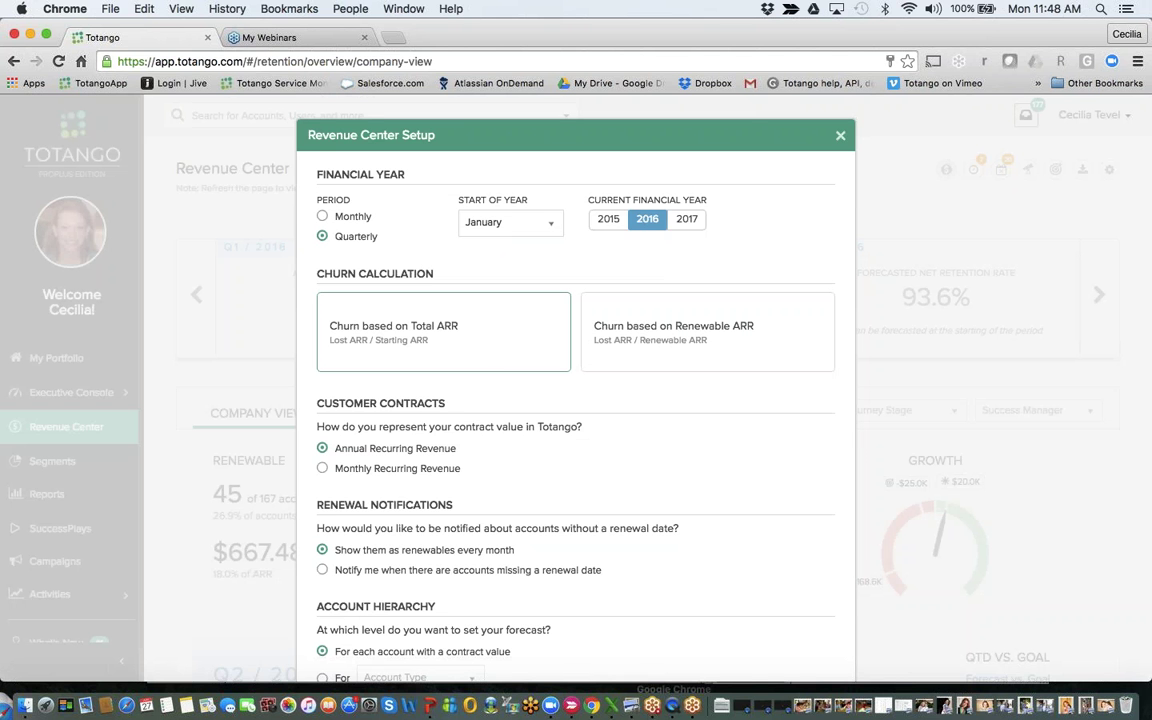
pyautogui.scroll(-2, 656, 240)
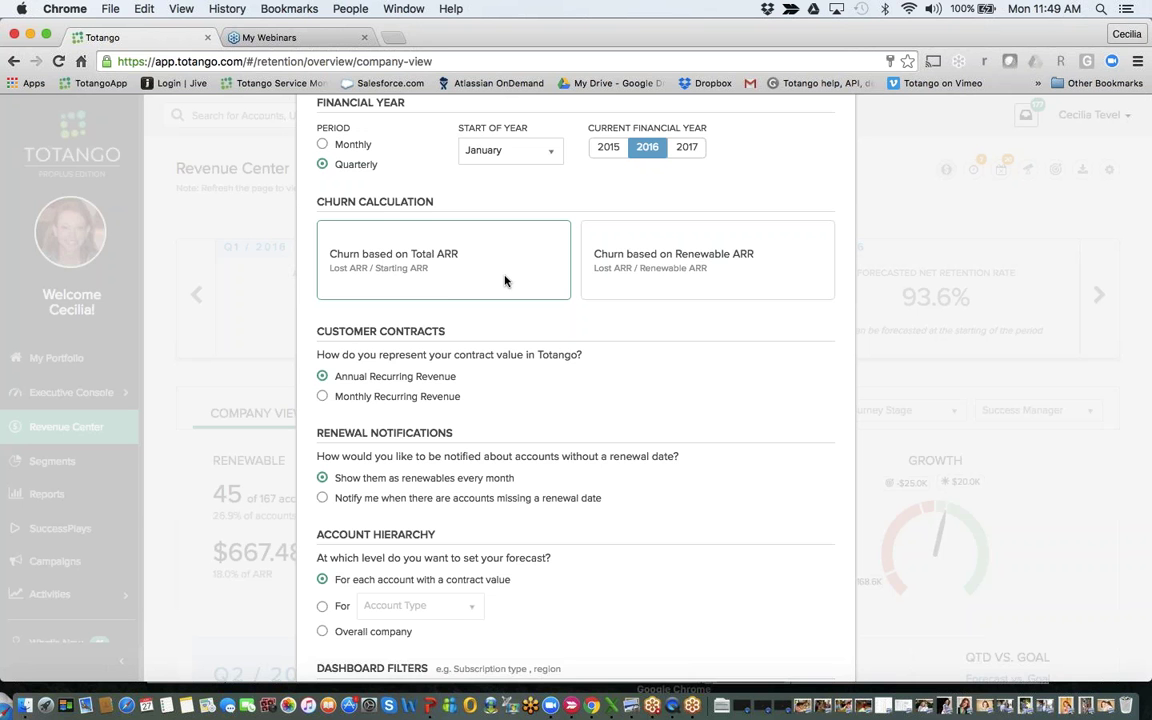
pyautogui.scroll(-4, 505, 281)
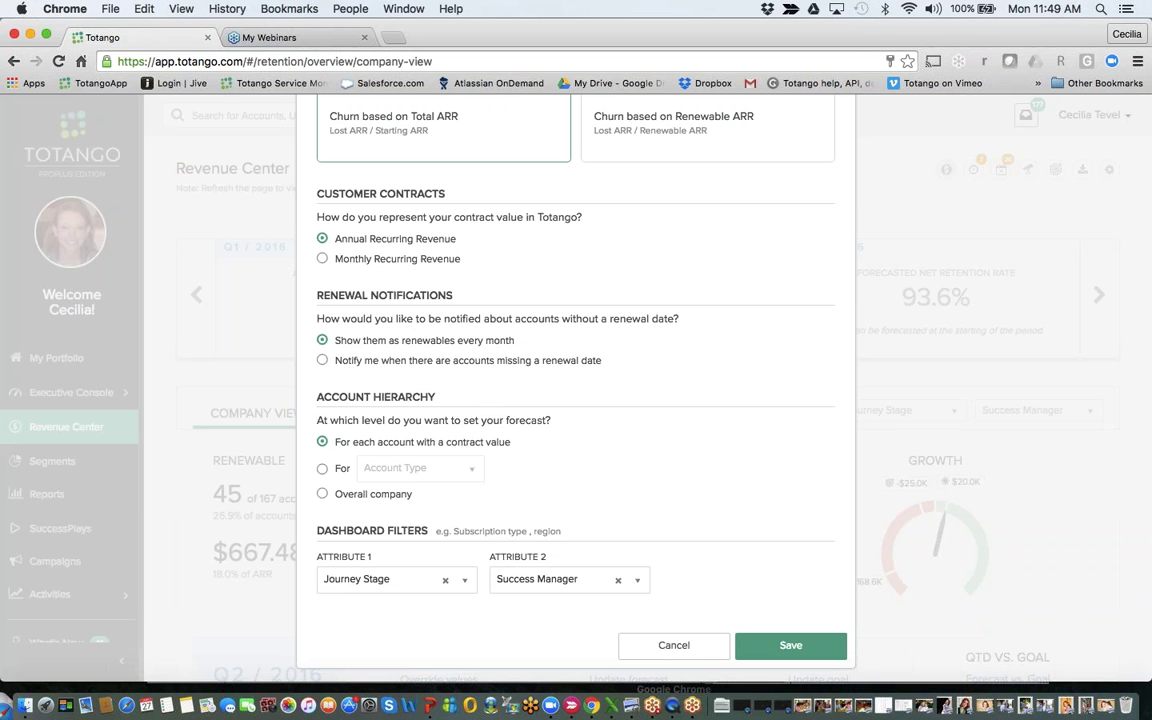
pyautogui.click(674, 645)
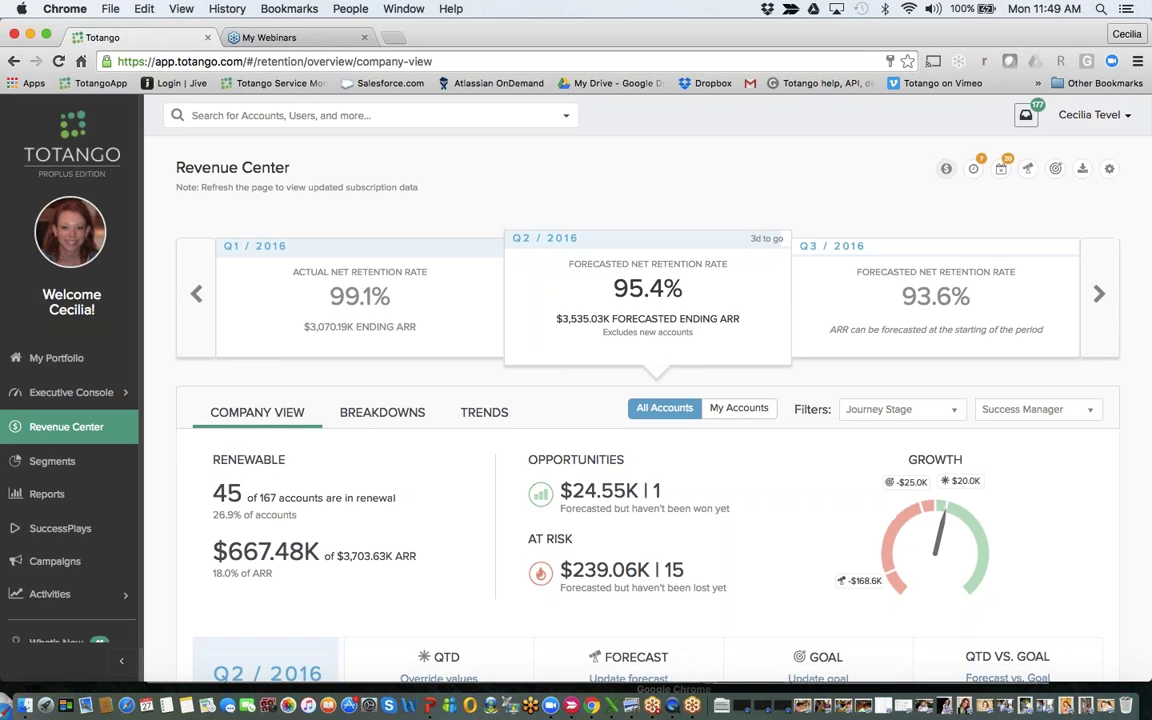
# Step: Review the Company View summary and the choices offered by the Journey Stage and Success Manager filters
pyautogui.scroll(-2, 680, 654)
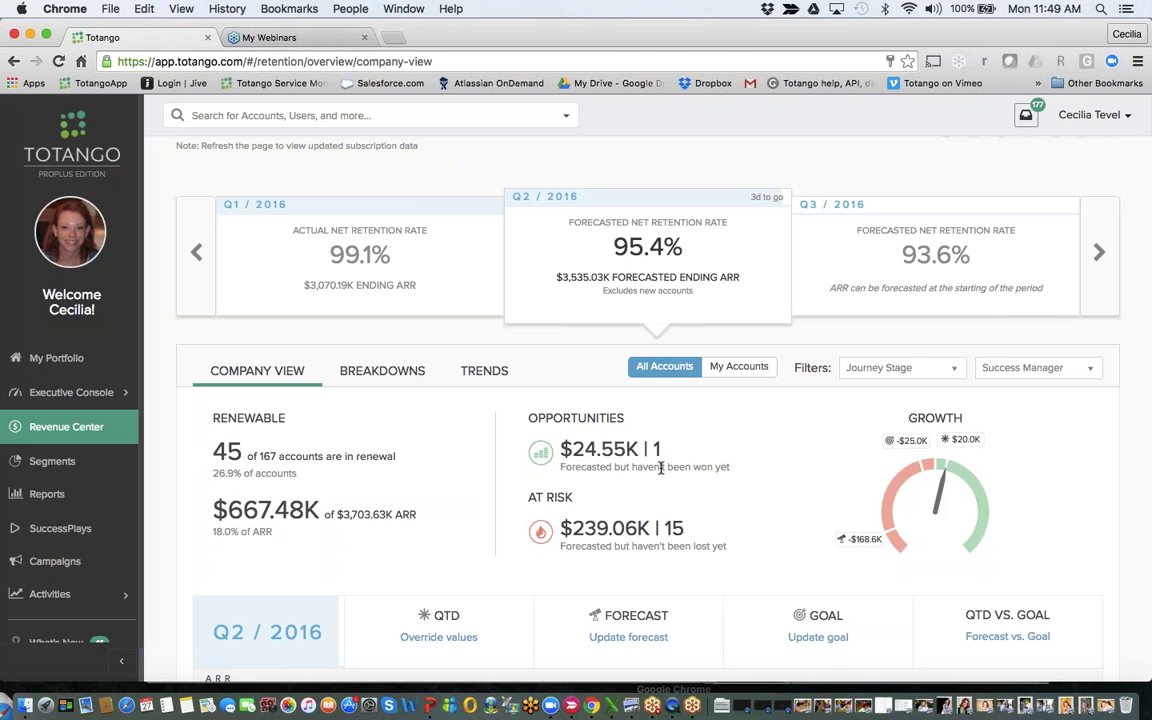
pyautogui.scroll(-1, 660, 467)
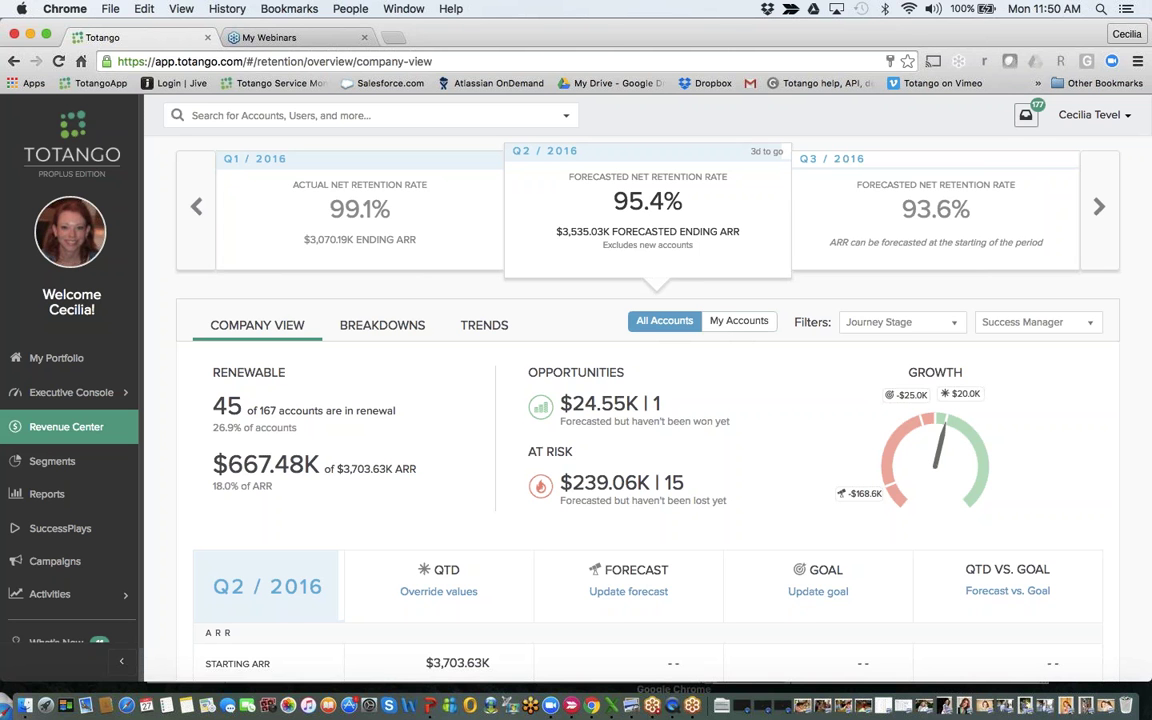
pyautogui.click(951, 324)
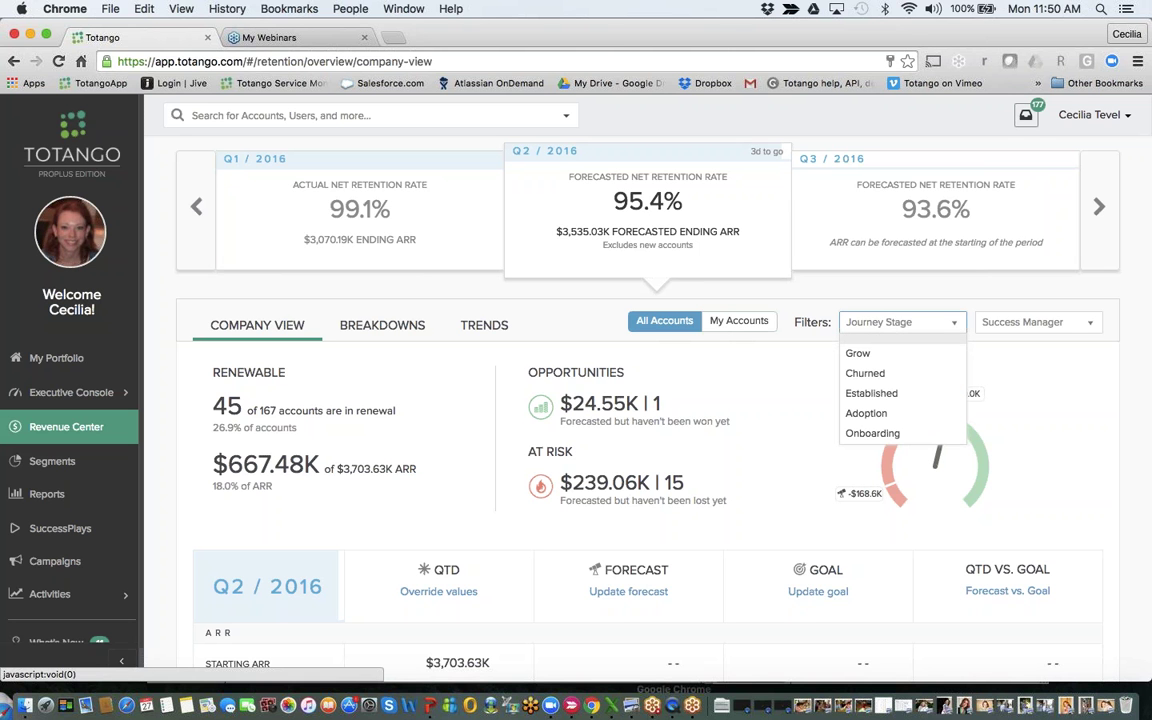
pyautogui.click(985, 296)
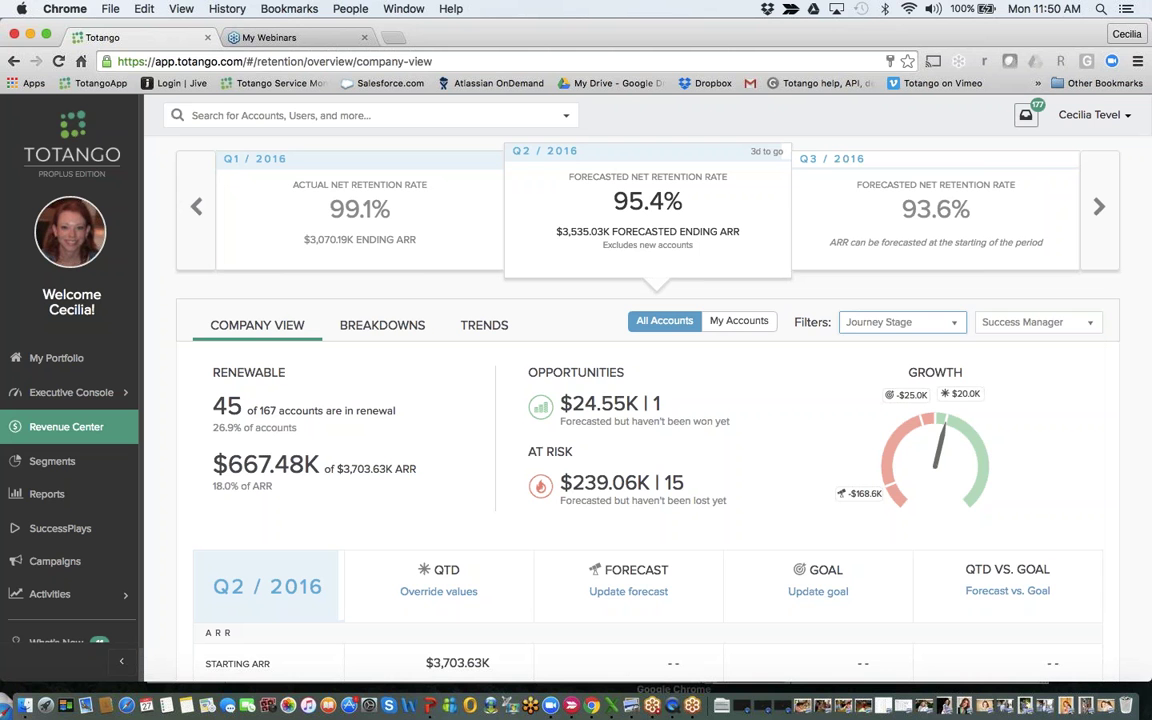
pyautogui.click(1037, 322)
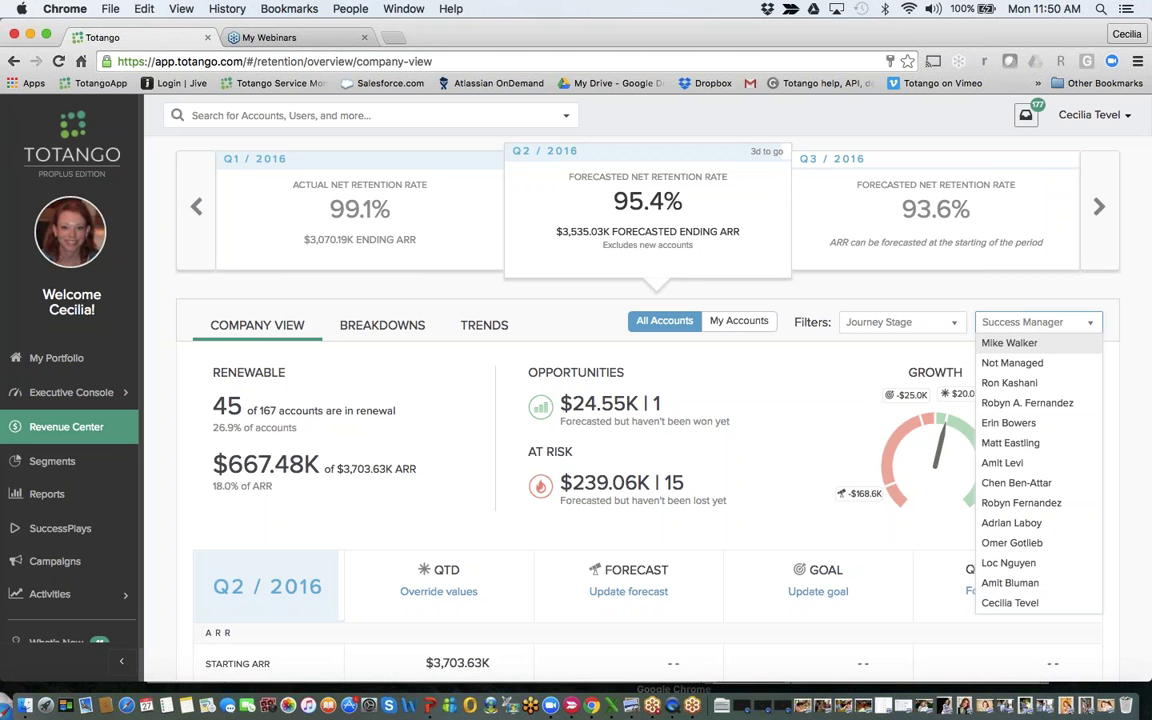
pyautogui.click(782, 422)
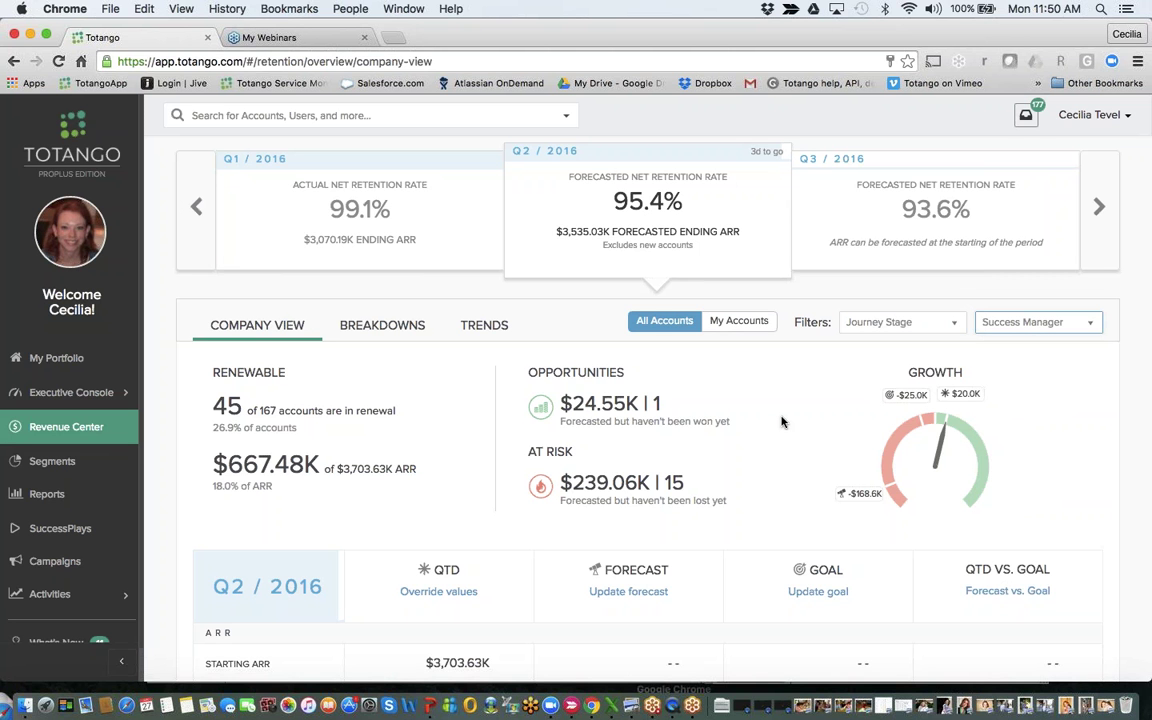
# Step: Examine the Q2 / 2016 table's QTD, forecast and goal figures across the ARR, Accounts and Performance Analysis sections
pyautogui.scroll(-5, 782, 422)
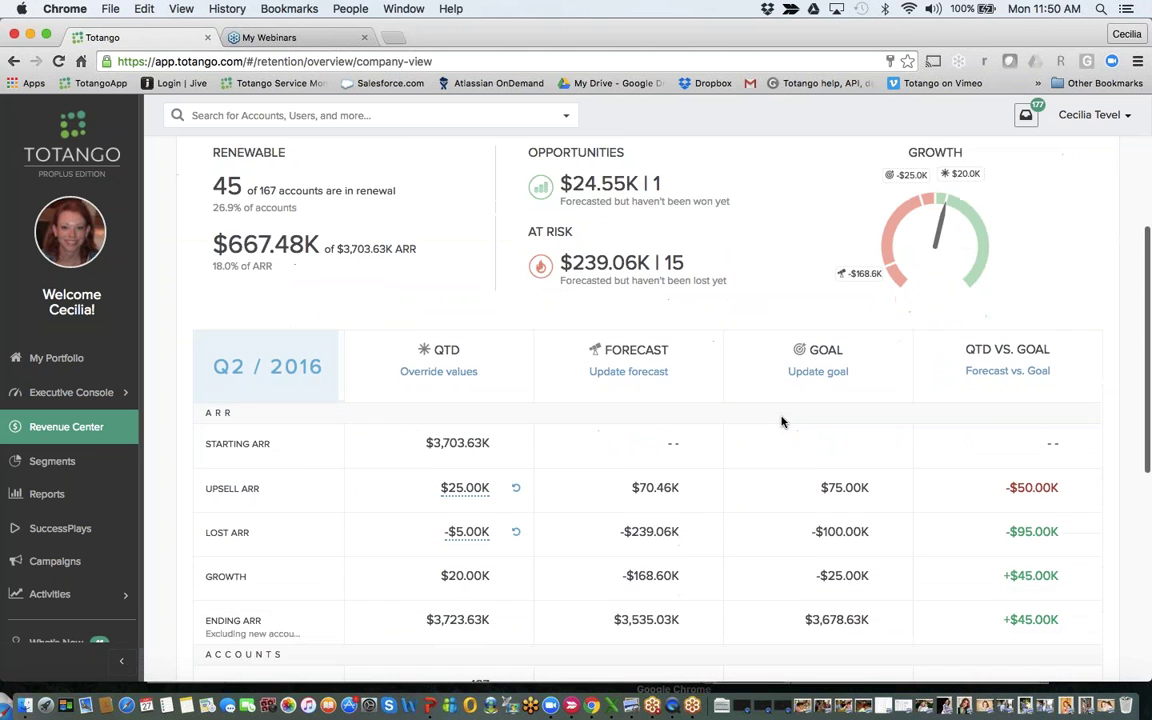
pyautogui.scroll(-2, 782, 422)
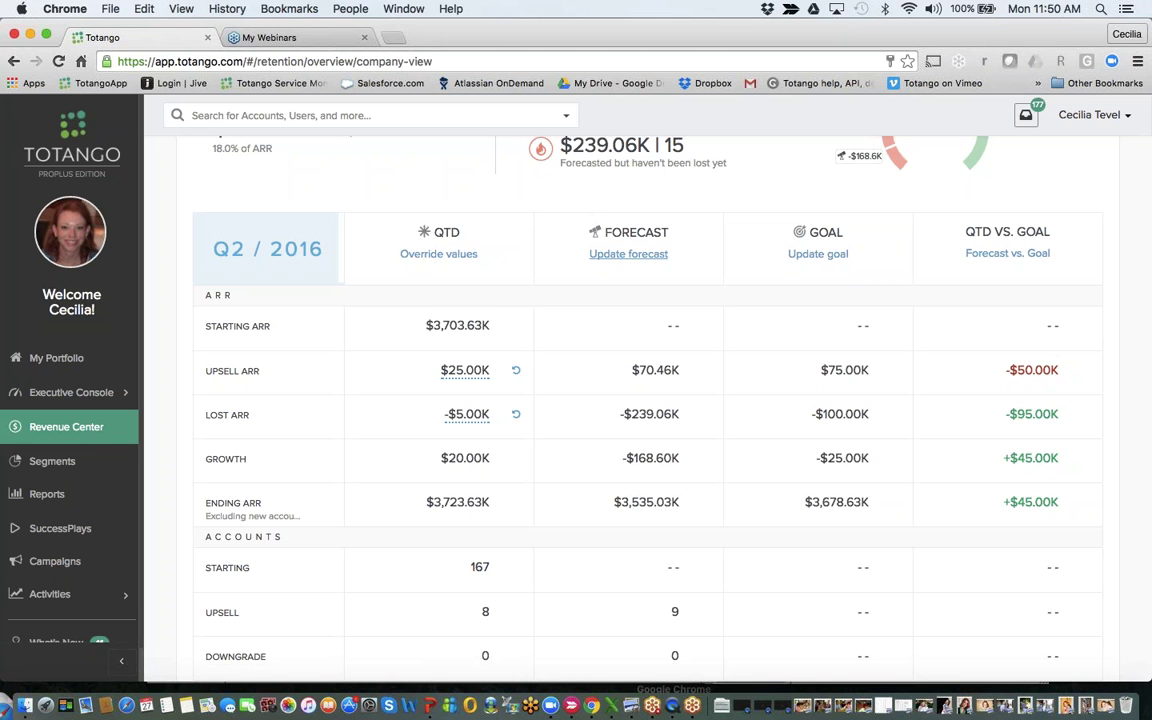
pyautogui.moveTo(820, 233)
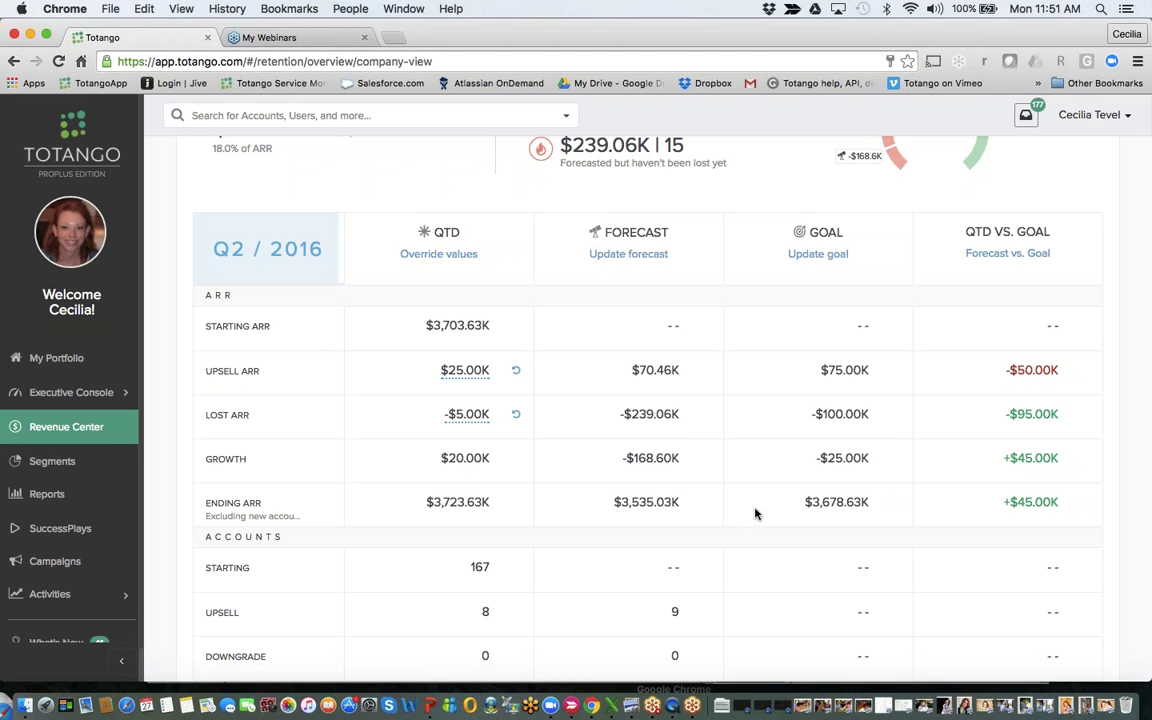
pyautogui.scroll(-5, 755, 513)
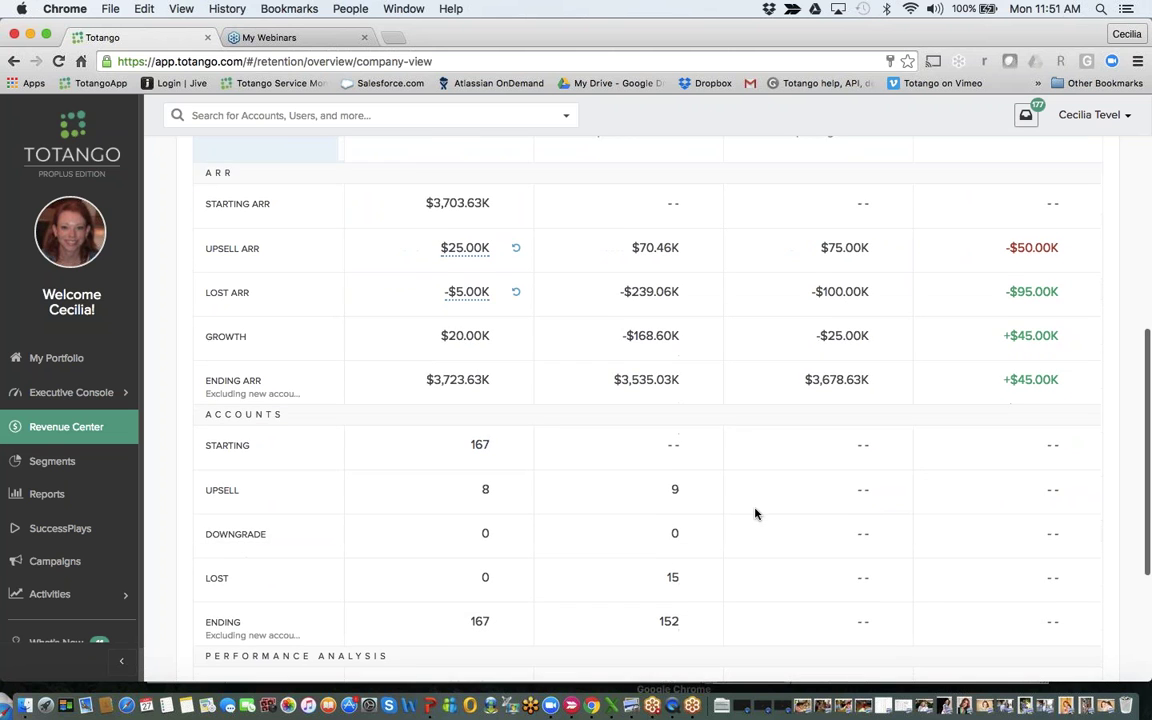
pyautogui.scroll(-1, 755, 513)
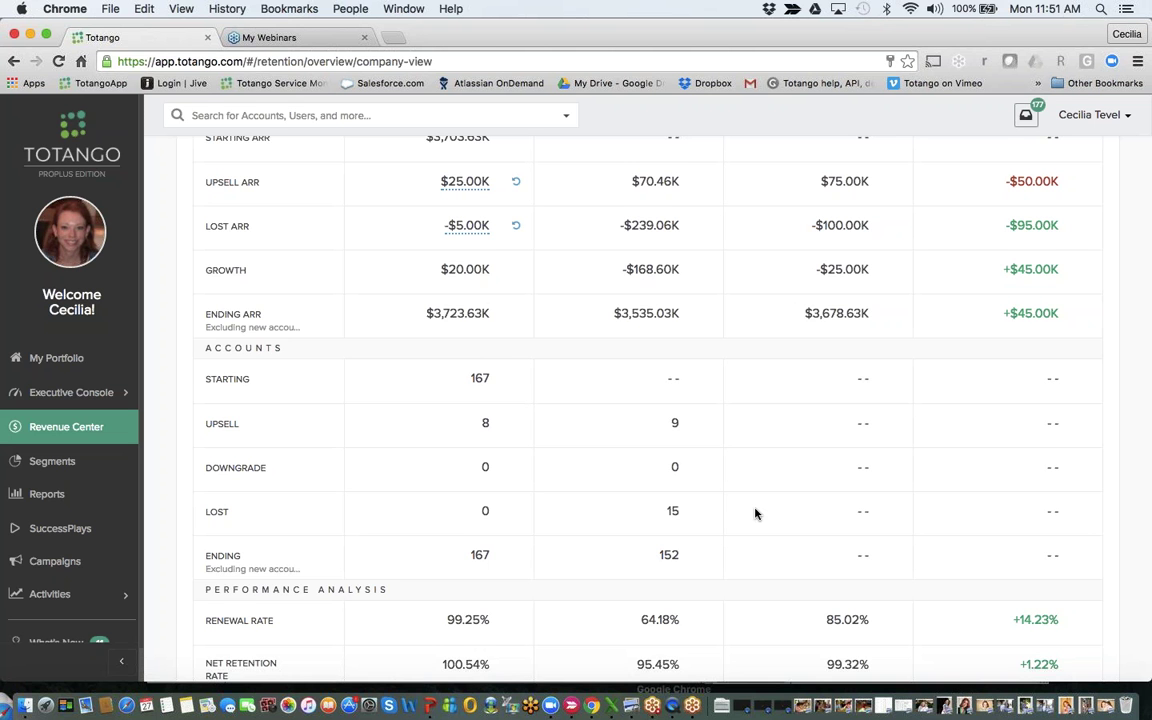
pyautogui.scroll(-5, 755, 513)
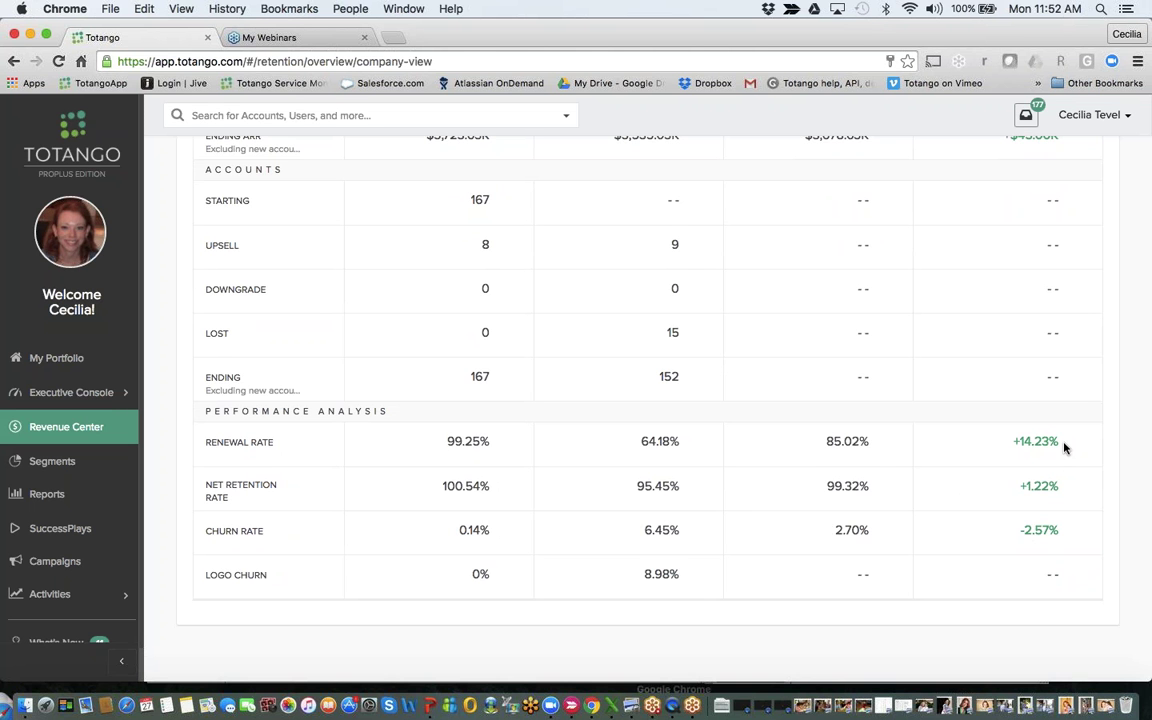
pyautogui.scroll(5, 1090, 455)
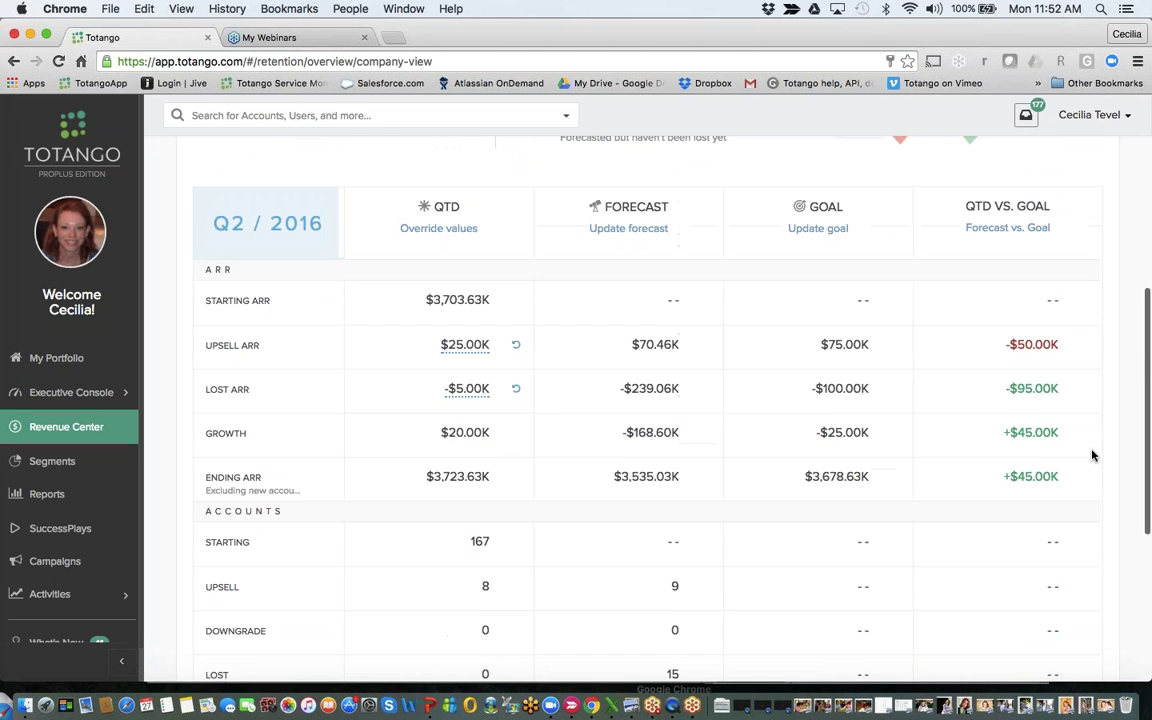
pyautogui.scroll(-5, 1092, 455)
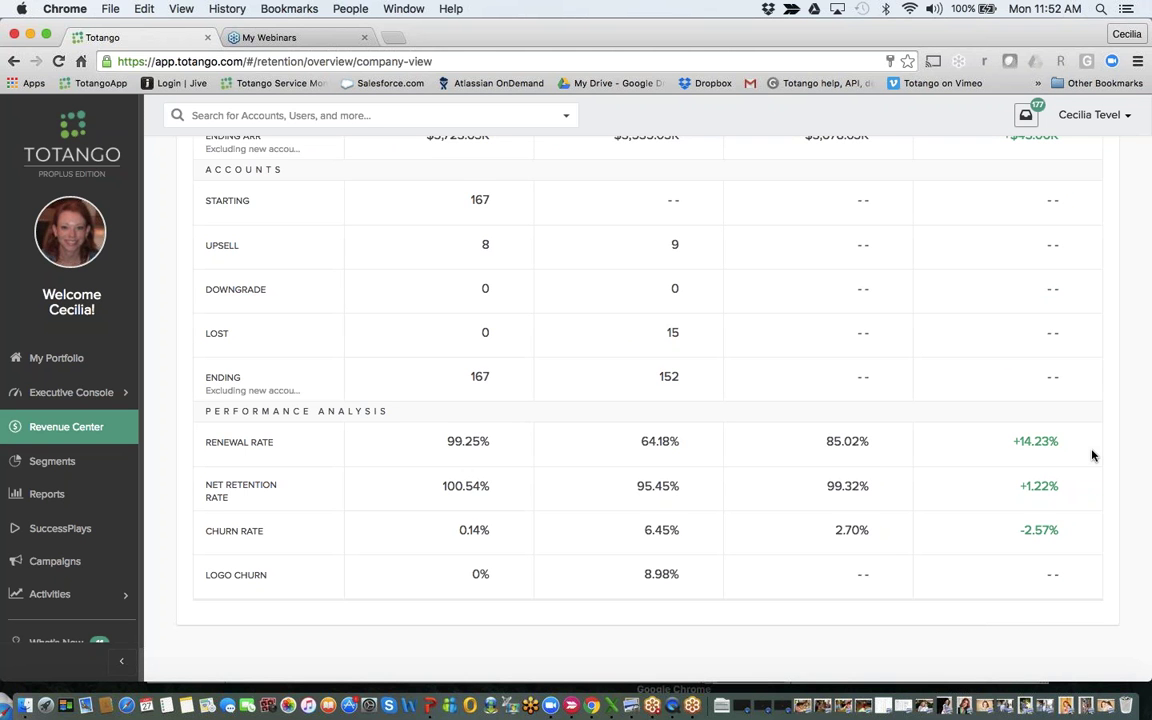
pyautogui.scroll(10, 1092, 455)
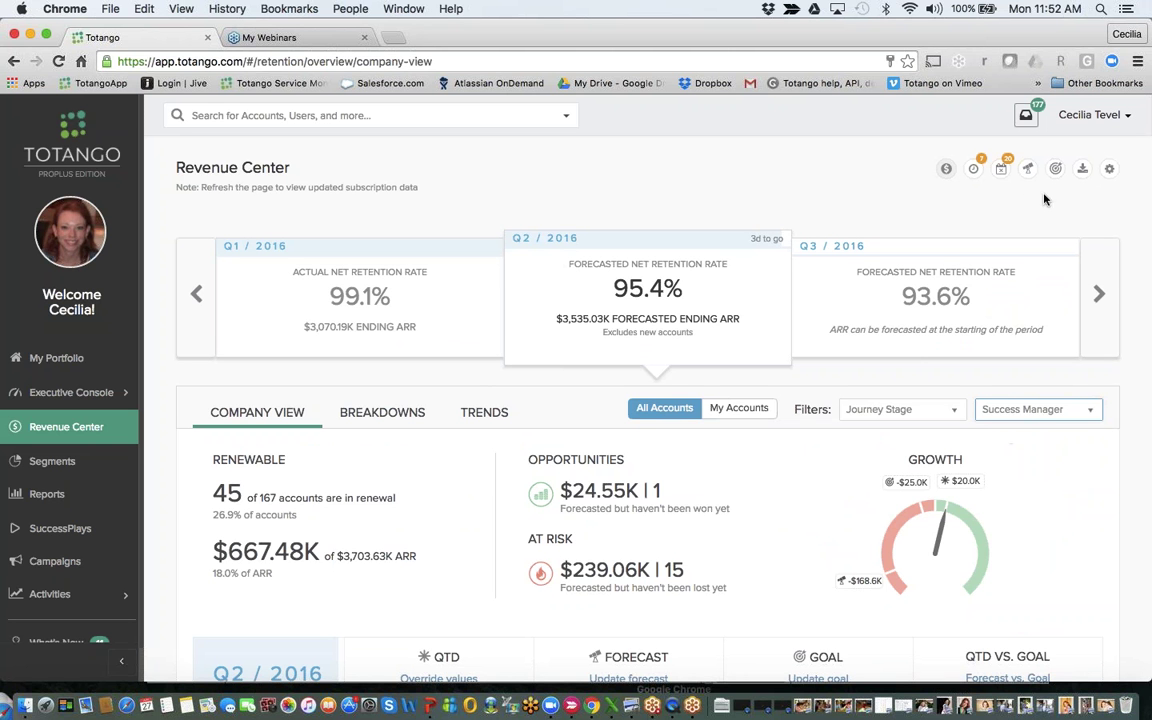
# Step: View the Q2 / 2016 forecasting page and return to the Revenue Center overview
pyautogui.click(1027, 168)
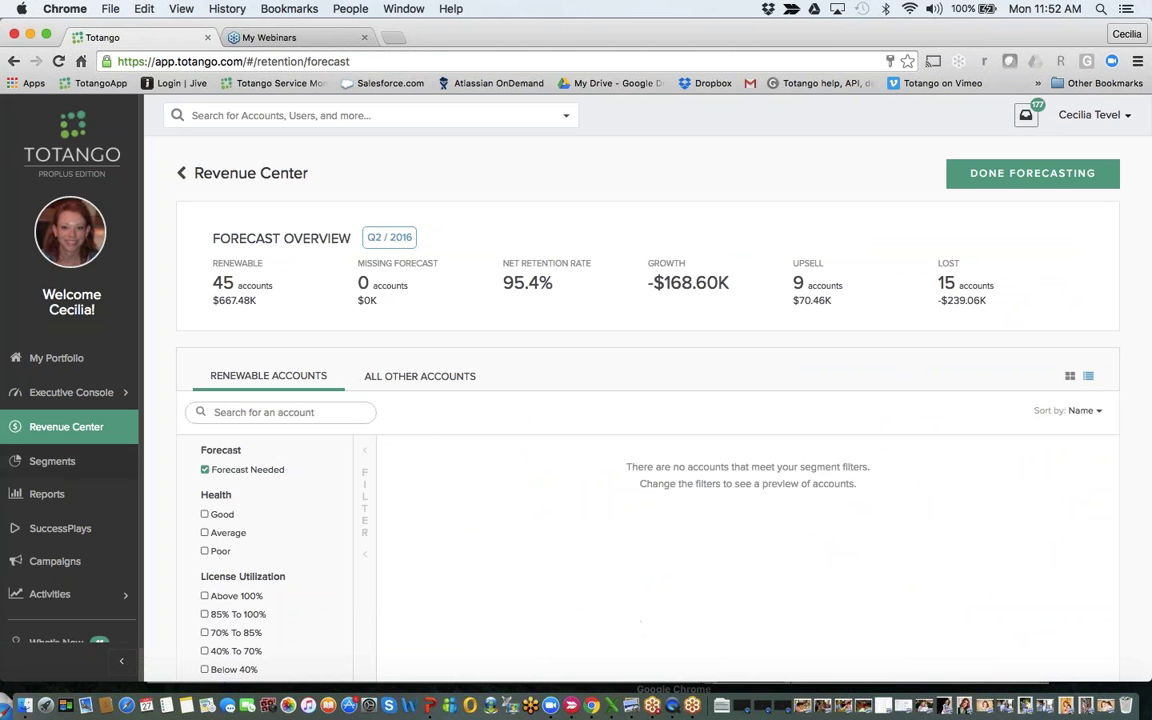
pyautogui.click(13, 62)
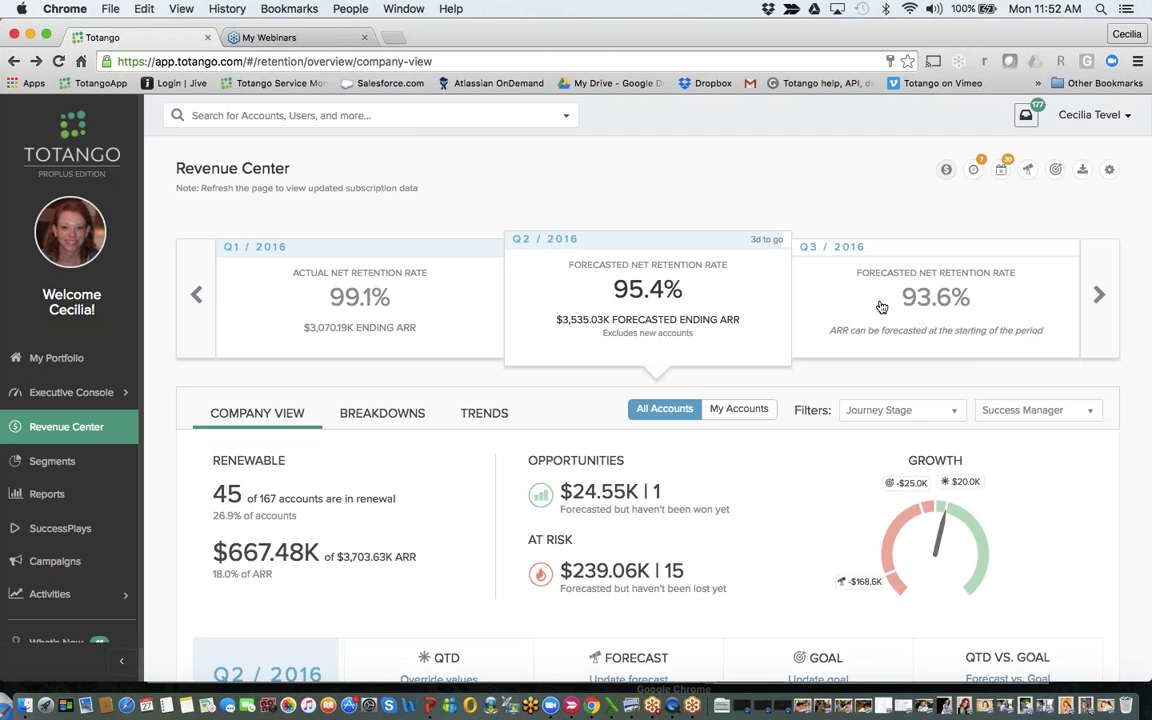
# Step: Show the revenue breakdowns and review the forecast figures by success manager
pyautogui.scroll(-1, 882, 305)
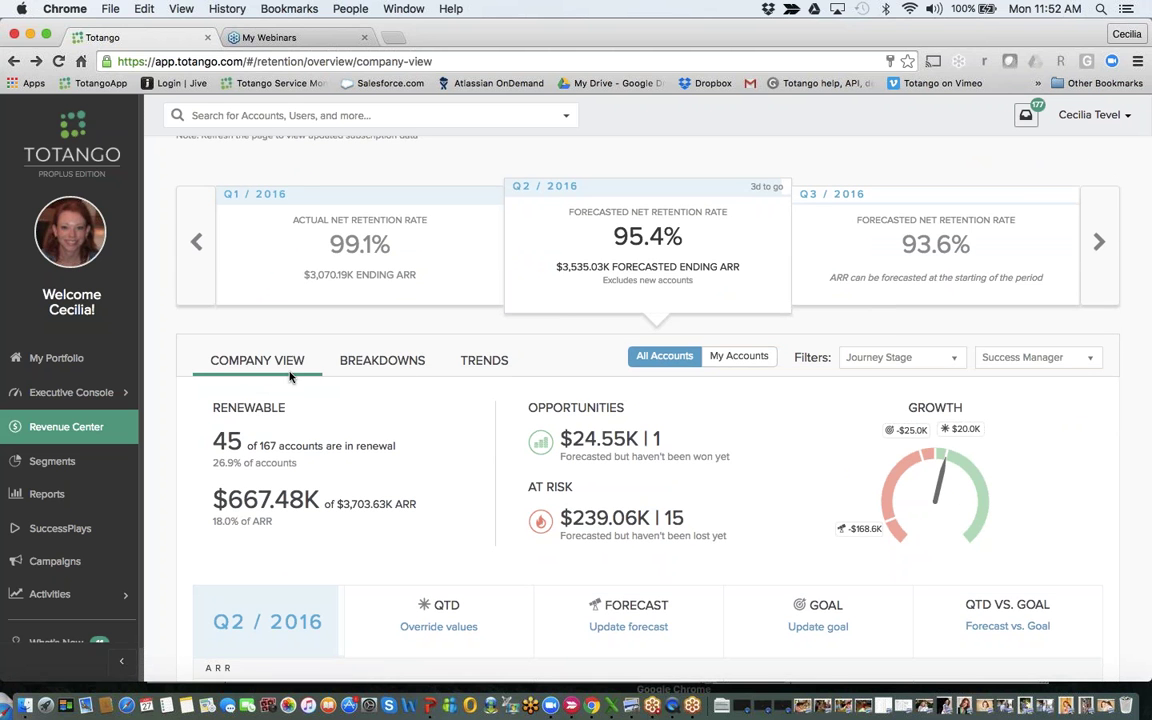
pyautogui.click(362, 368)
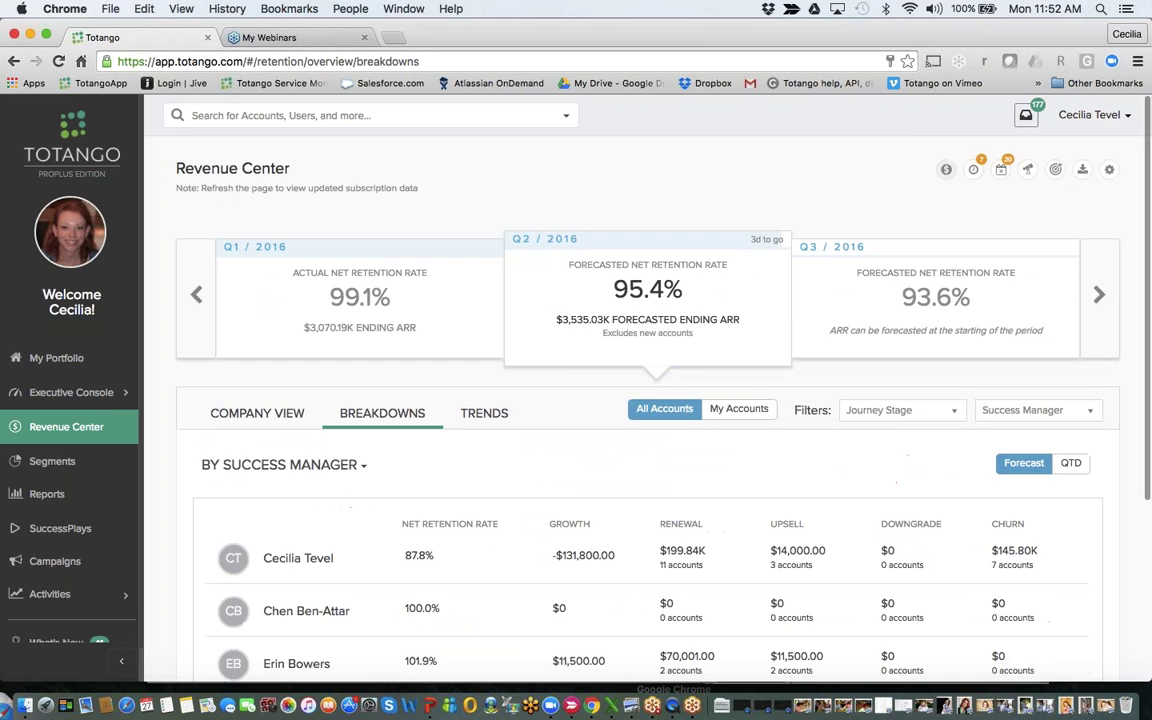
pyautogui.scroll(-2, 1022, 562)
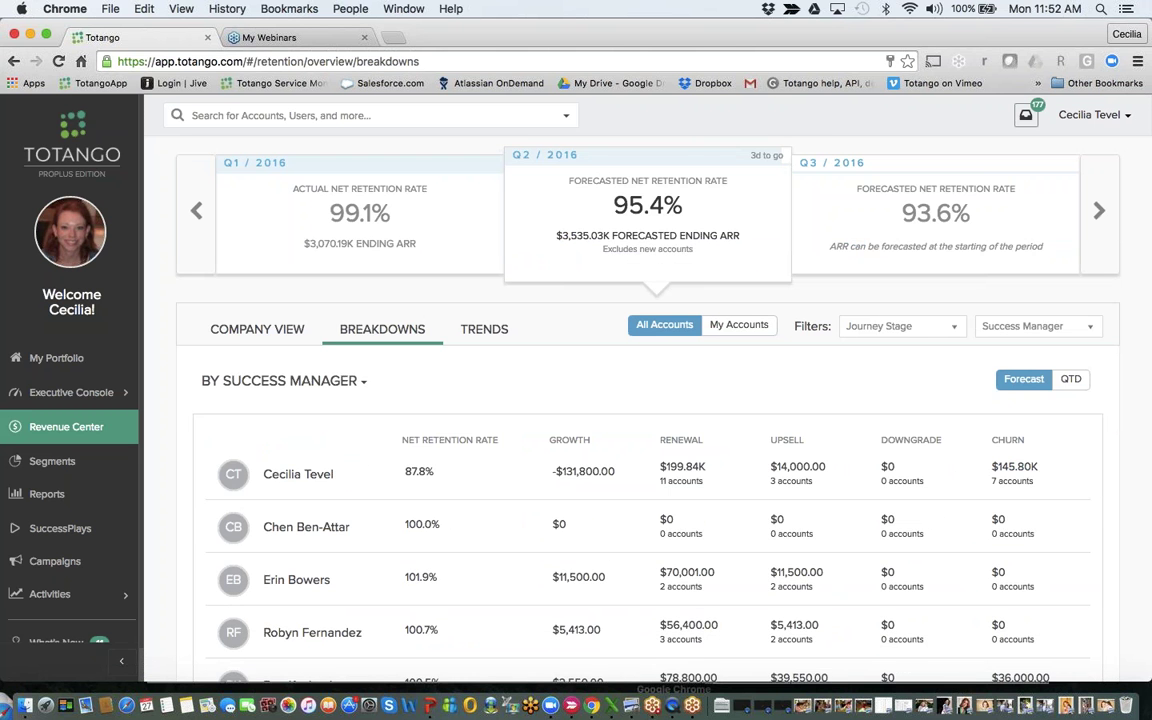
pyautogui.scroll(-2, 1022, 562)
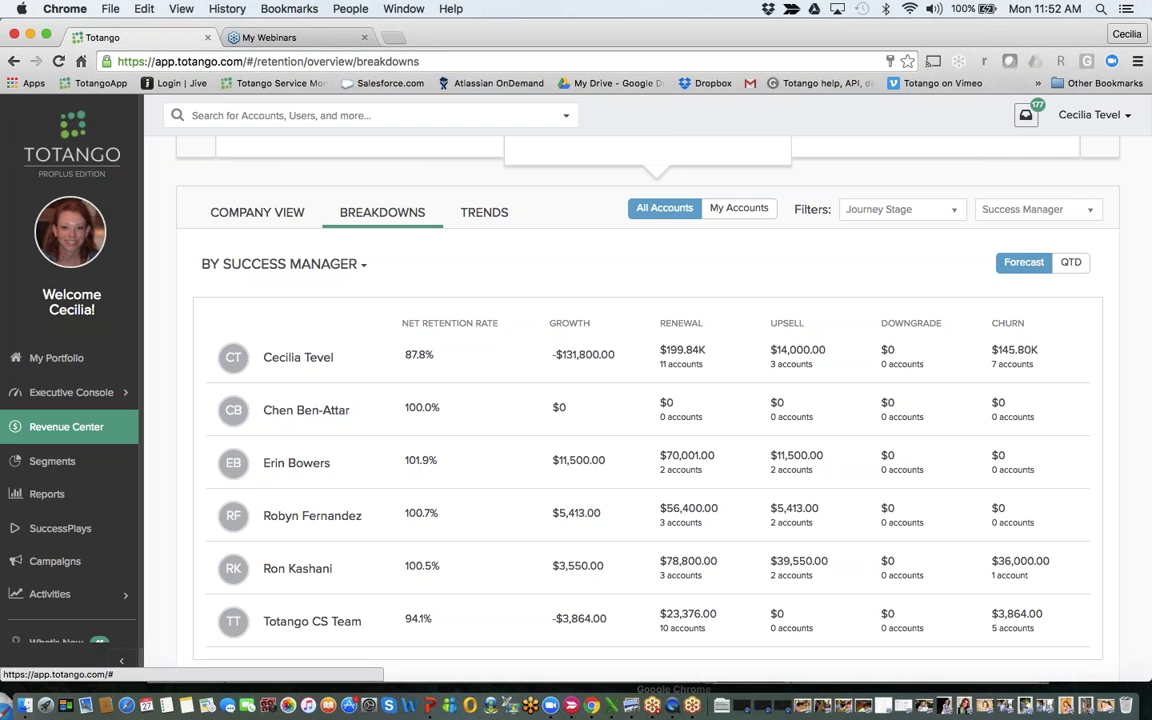
# Step: Show the revenue trends and examine the Net Retention Rate, ARR and Upsell & Renewal Revenue charts, including the Q3 2015 data points
pyautogui.click(484, 212)
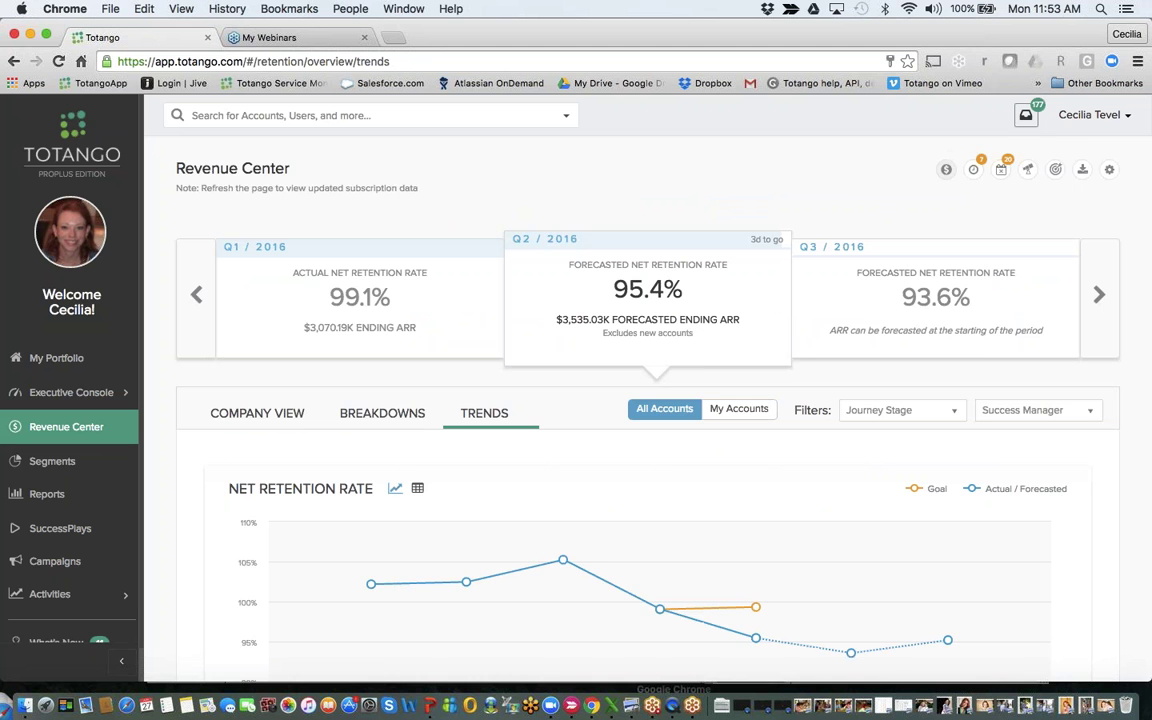
pyautogui.scroll(-5, 648, 400)
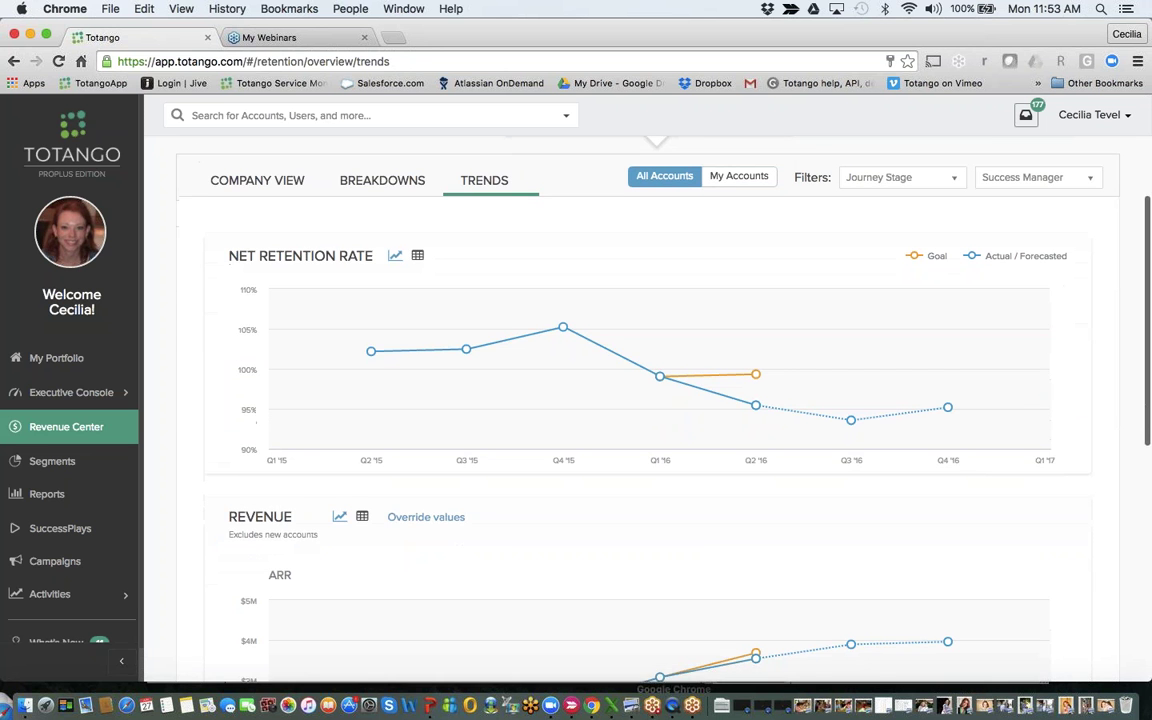
pyautogui.scroll(-8, 648, 400)
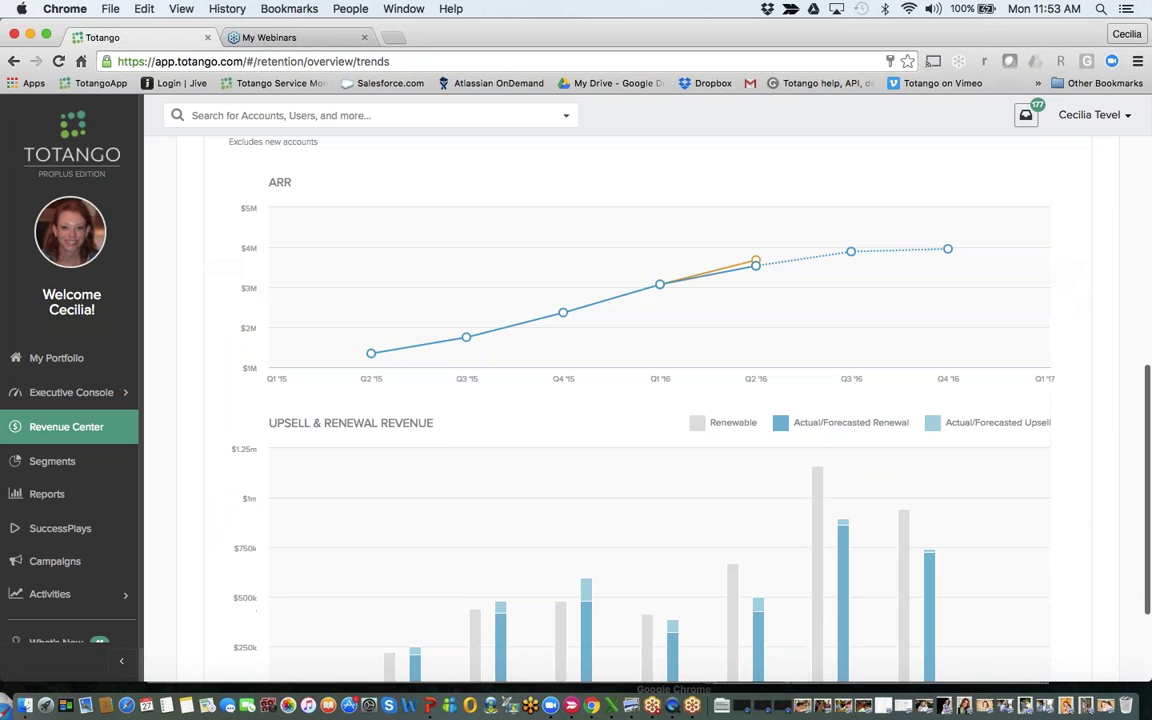
pyautogui.scroll(-3, 648, 400)
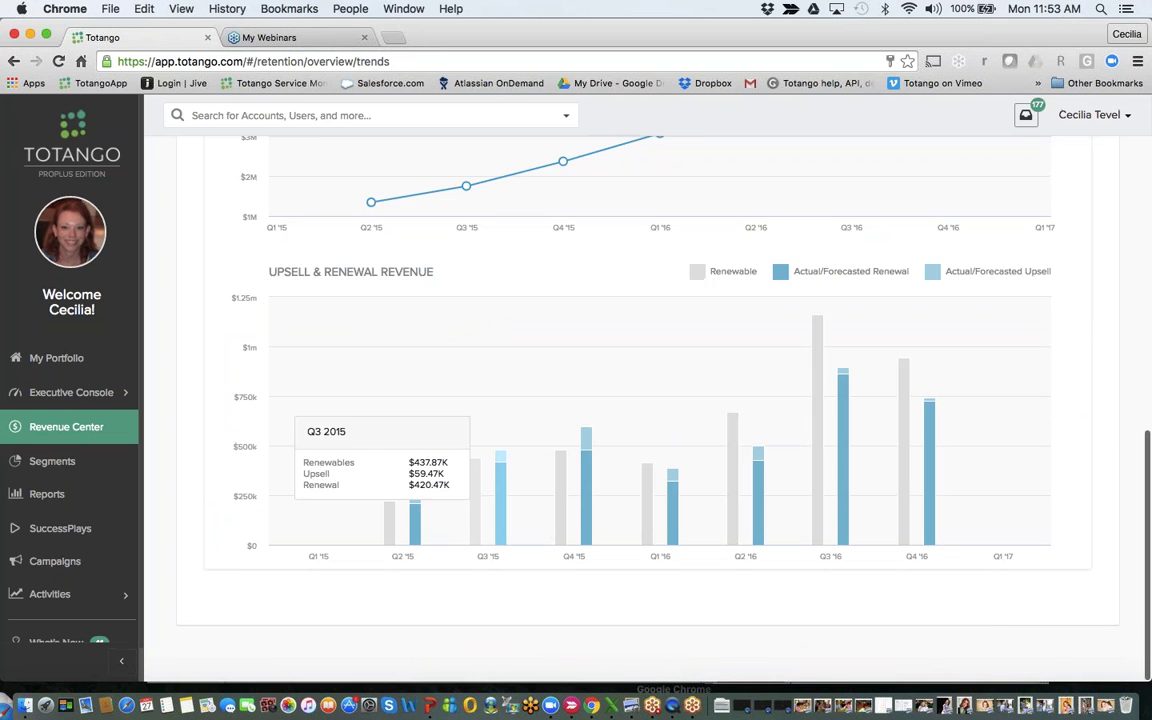
pyautogui.scroll(12, 648, 400)
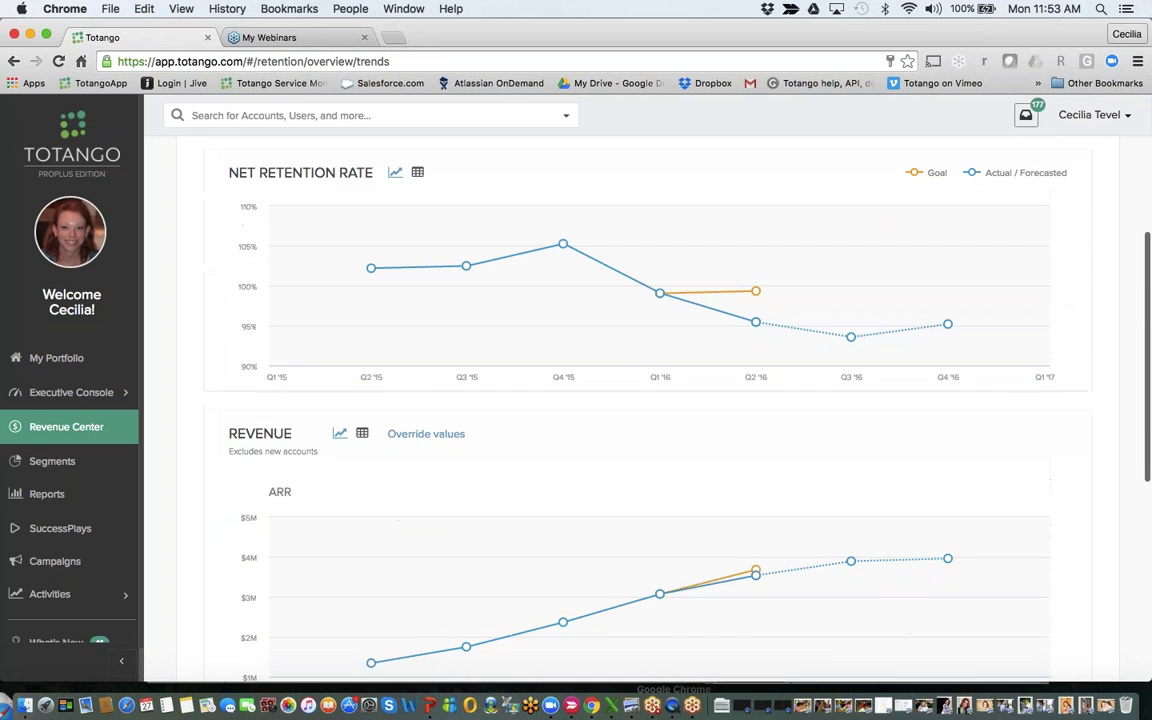
pyautogui.moveTo(466, 427)
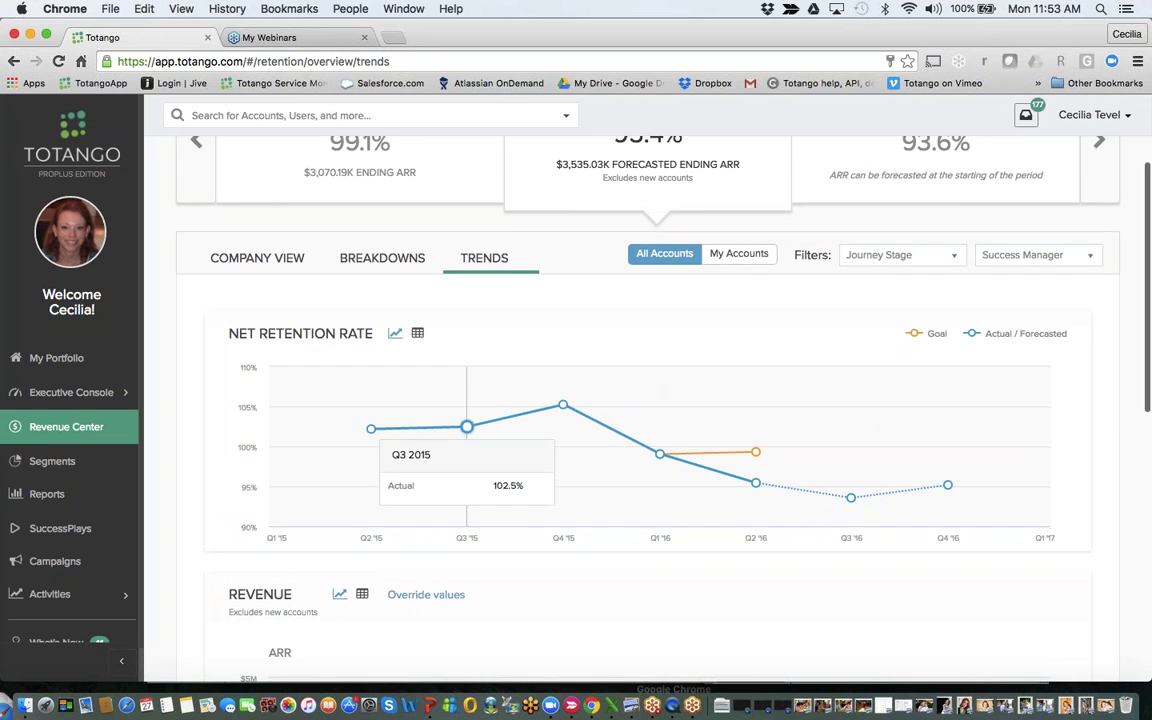
pyautogui.scroll(3, 466, 480)
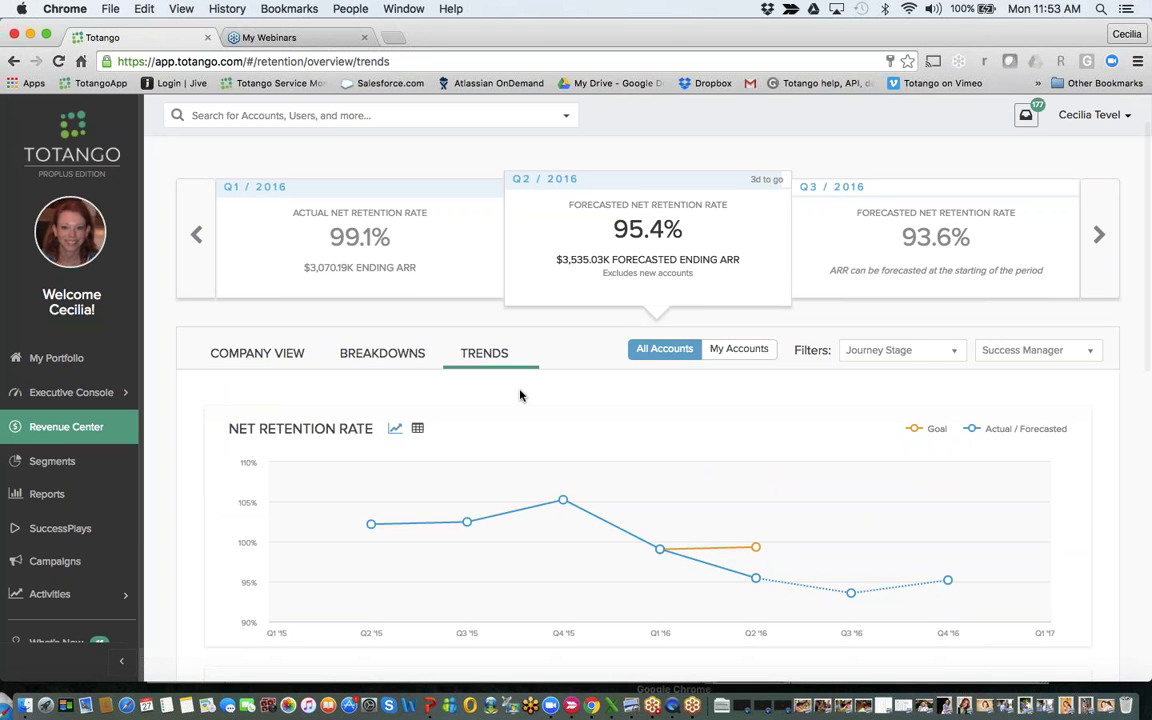